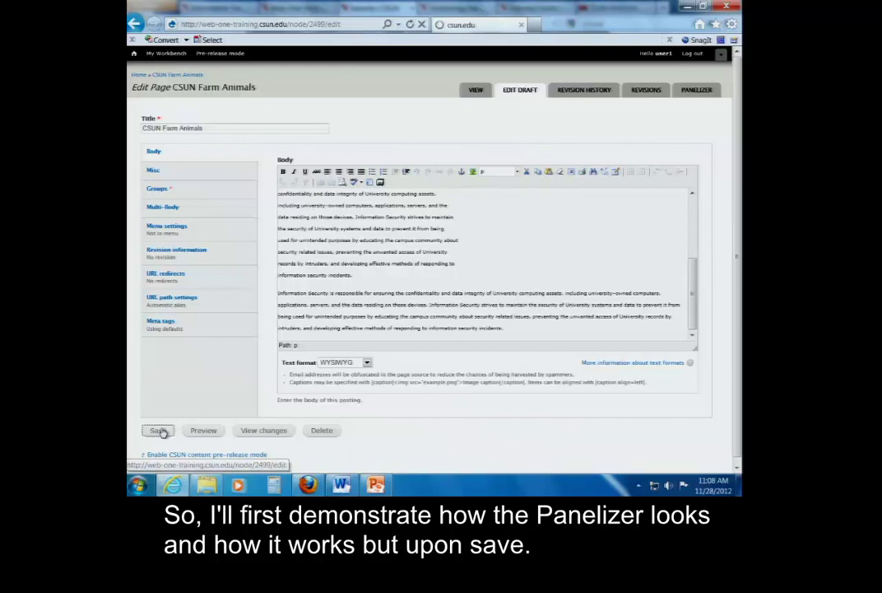
# - Open the Panelizer content settings for the full page override of the CSUN Farm Animals page
pyautogui.scroll(-3, 413, 330)
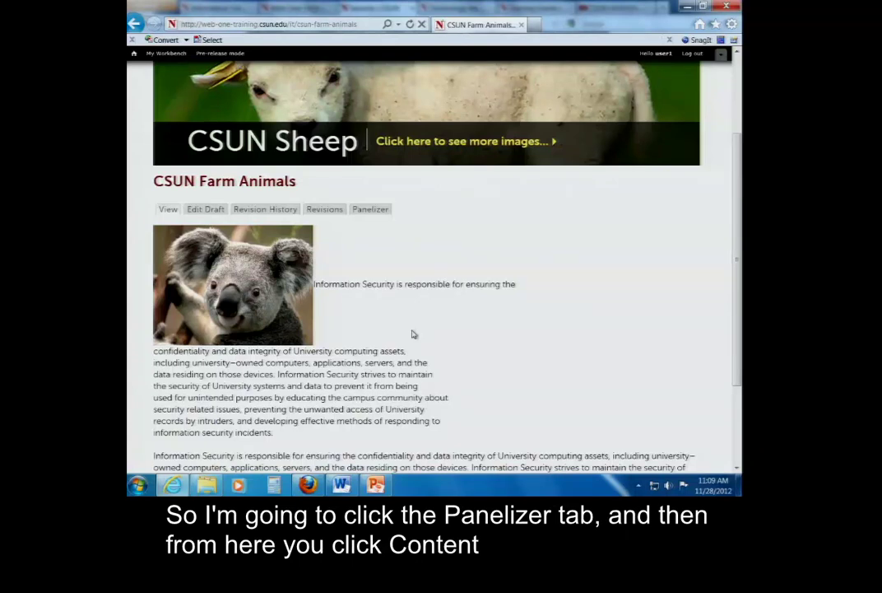
pyautogui.click(380, 213)
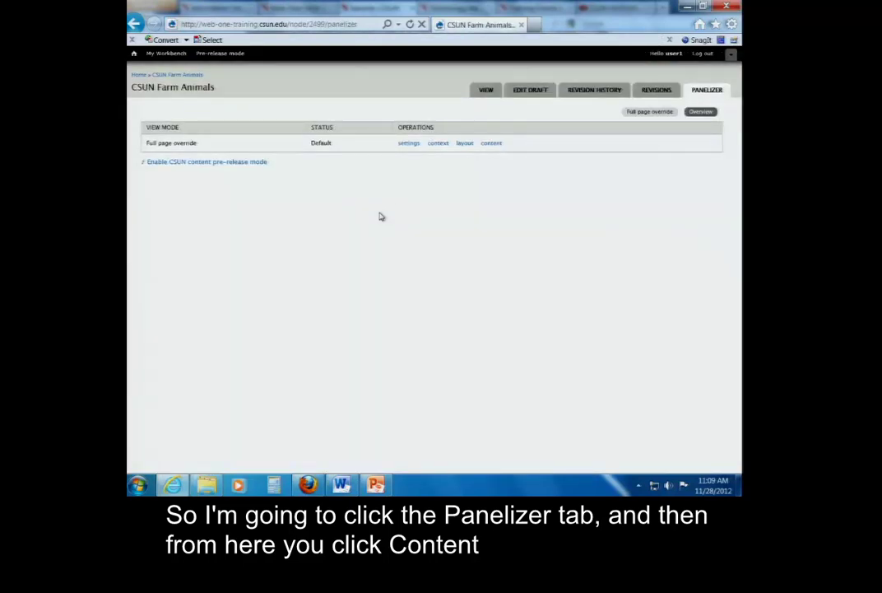
pyautogui.click(488, 145)
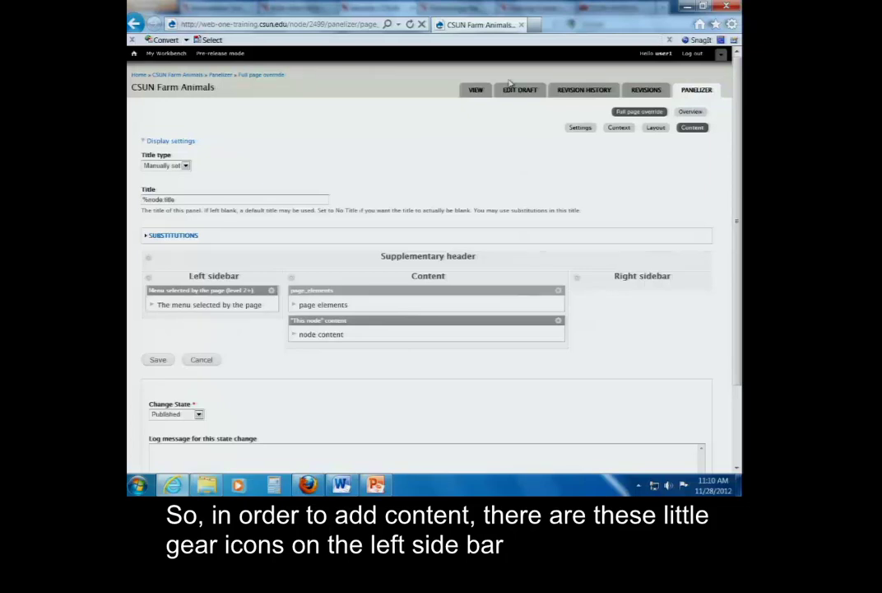
# - Add the existing Resources – Training side block to the page's Left sidebar region
pyautogui.click(148, 280)
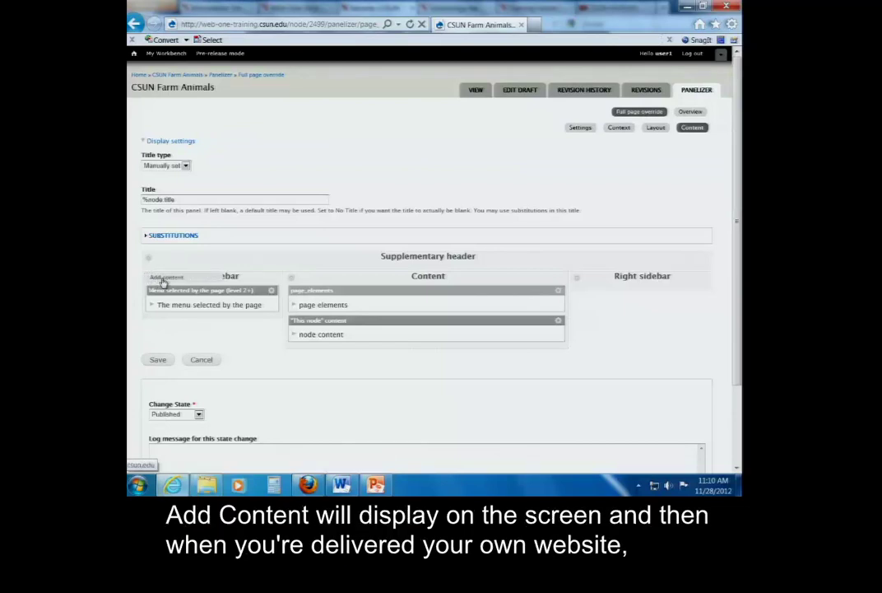
pyautogui.click(164, 279)
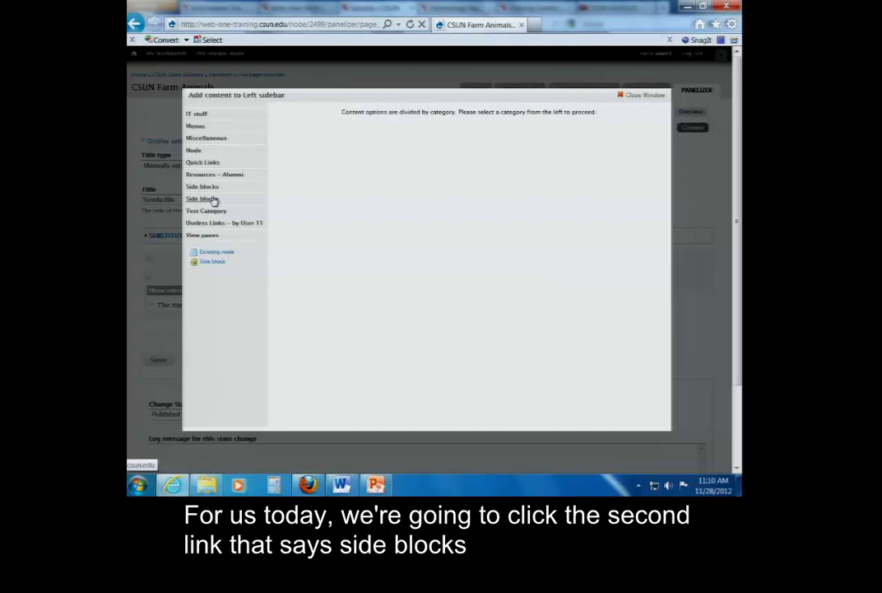
pyautogui.click(213, 200)
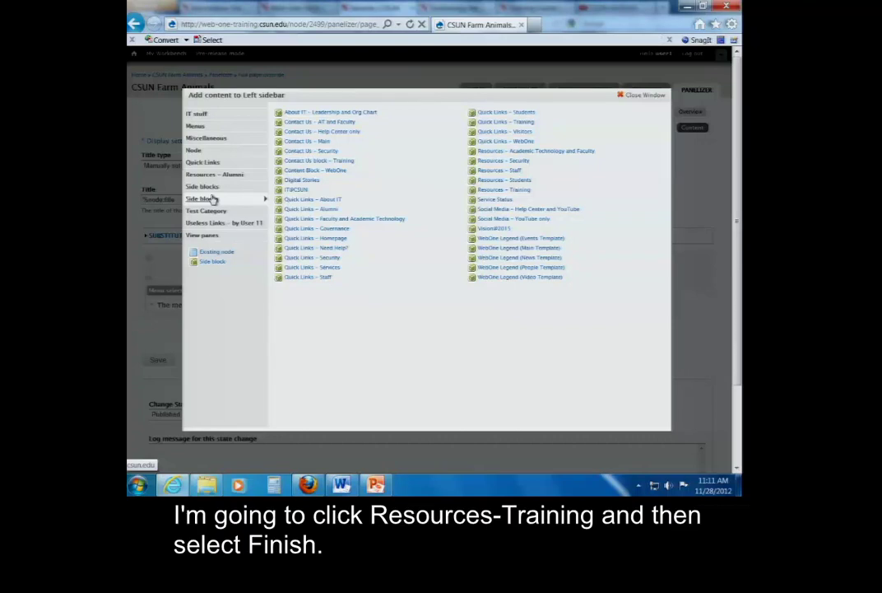
pyautogui.click(513, 191)
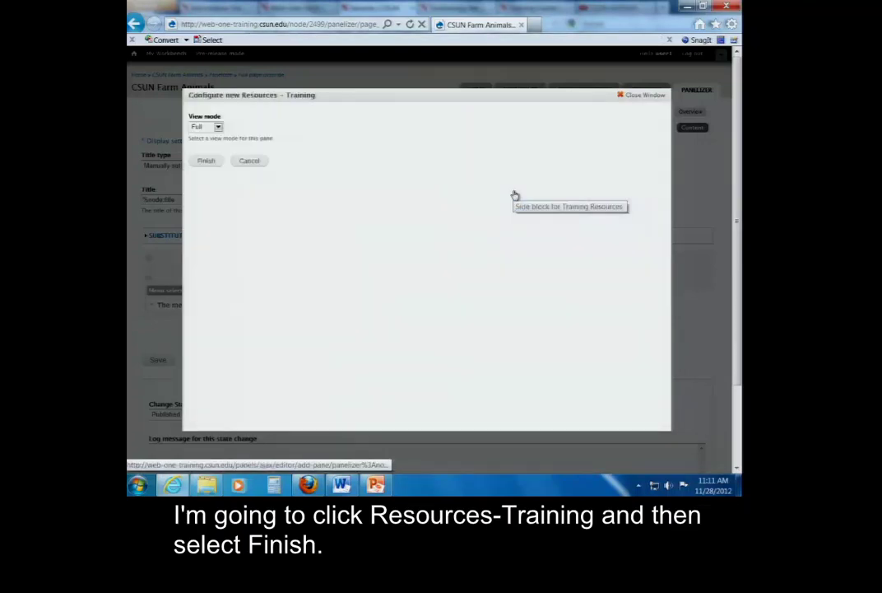
pyautogui.click(207, 162)
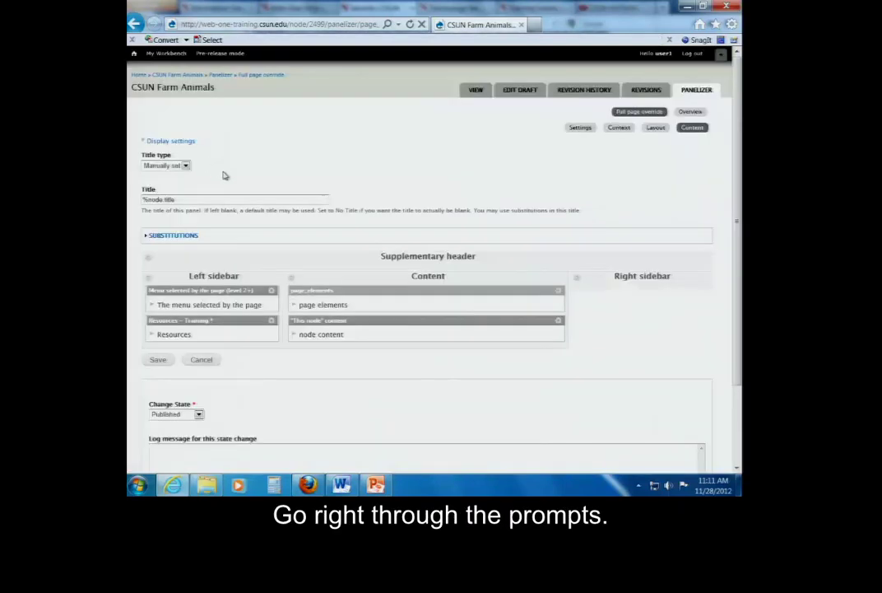
# - Generate a live preview of the page and examine the links in the Resources side block
pyautogui.scroll(-2, 236, 191)
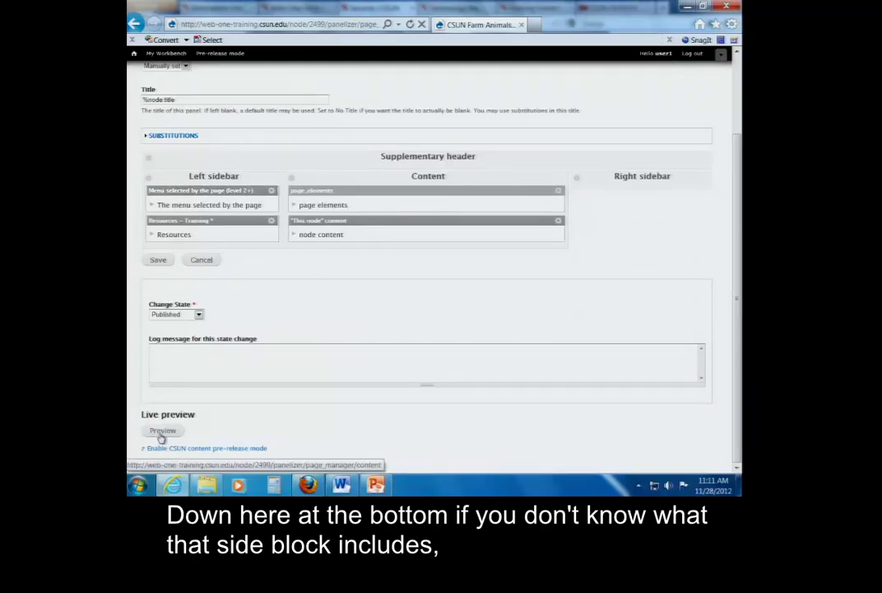
pyautogui.click(162, 435)
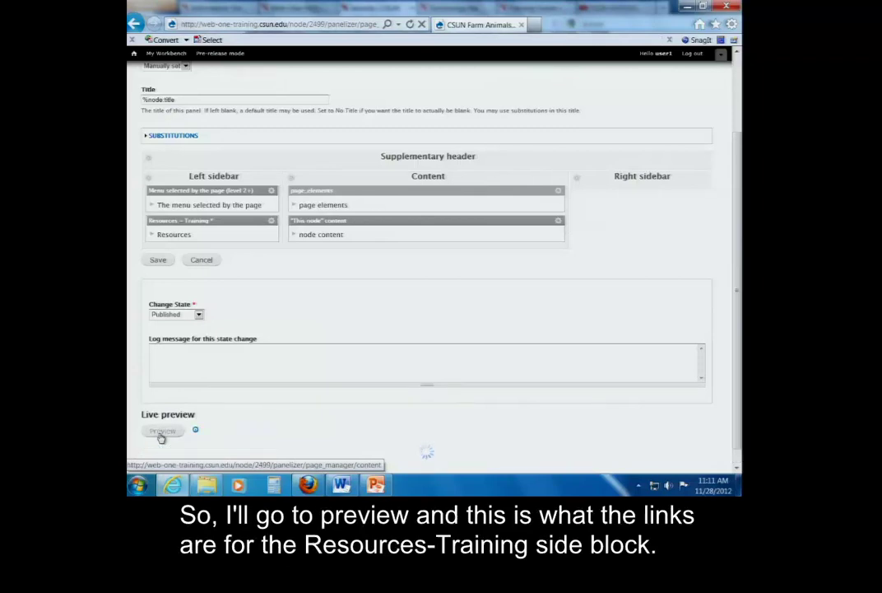
pyautogui.scroll(-3, 161, 437)
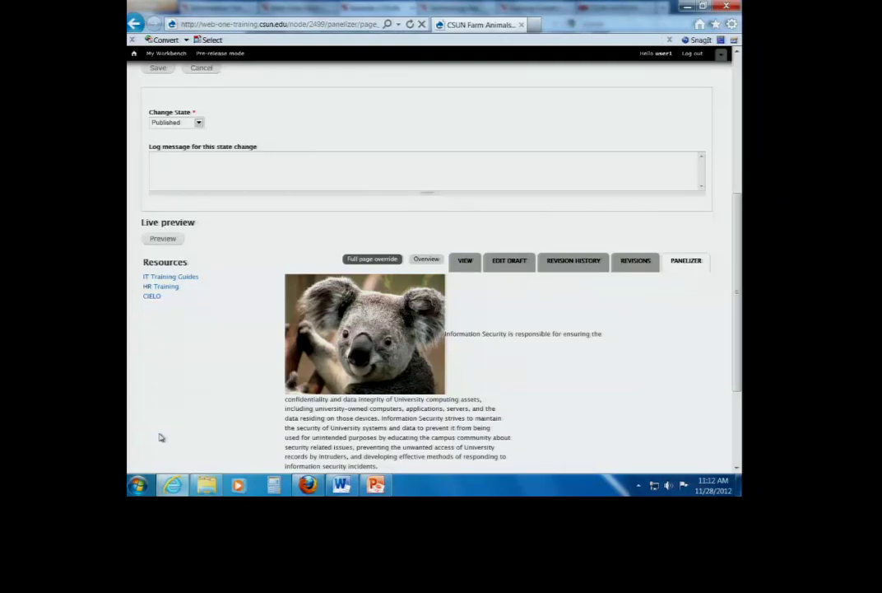
# - Start a new custom side block in the Left sidebar region and title it CSUN ANIMALS
pyautogui.scroll(5, 160, 437)
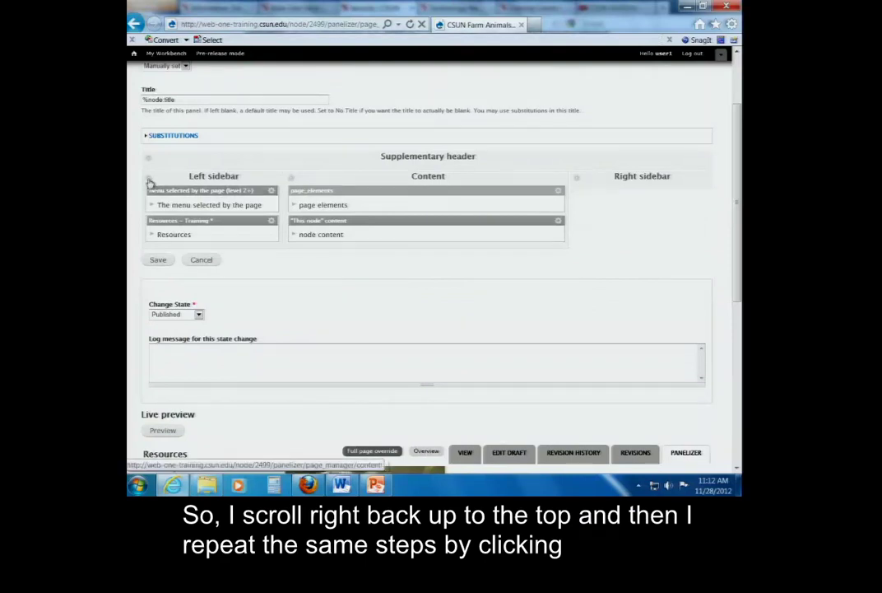
pyautogui.click(148, 180)
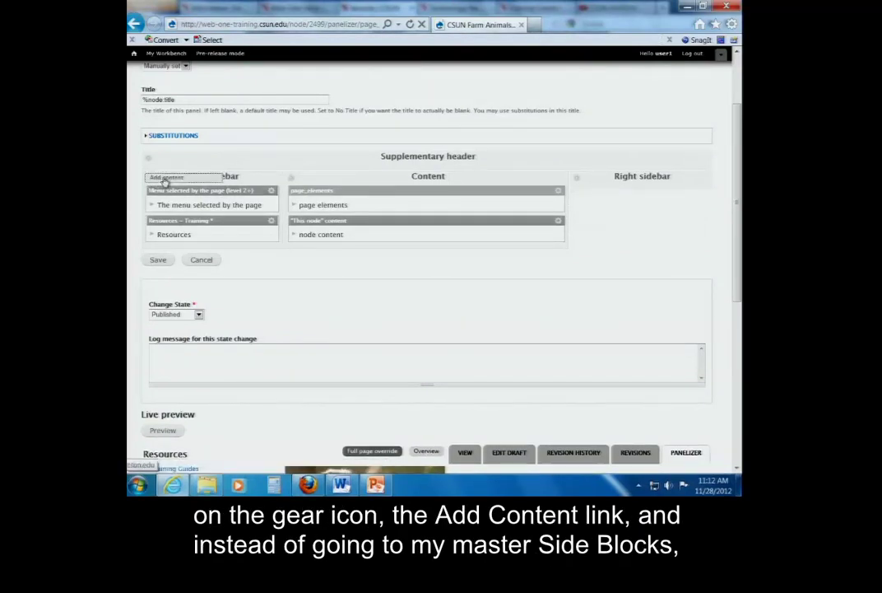
pyautogui.click(166, 179)
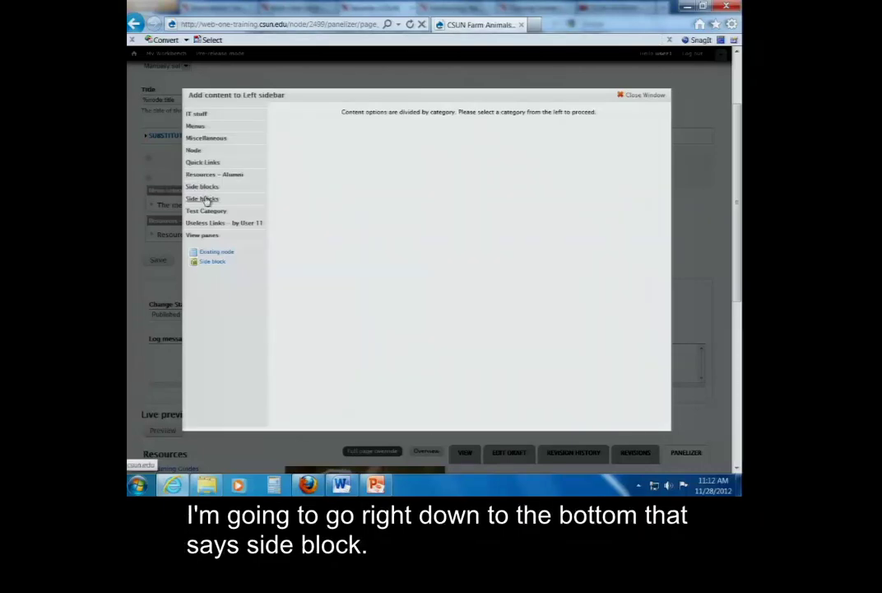
pyautogui.click(212, 262)
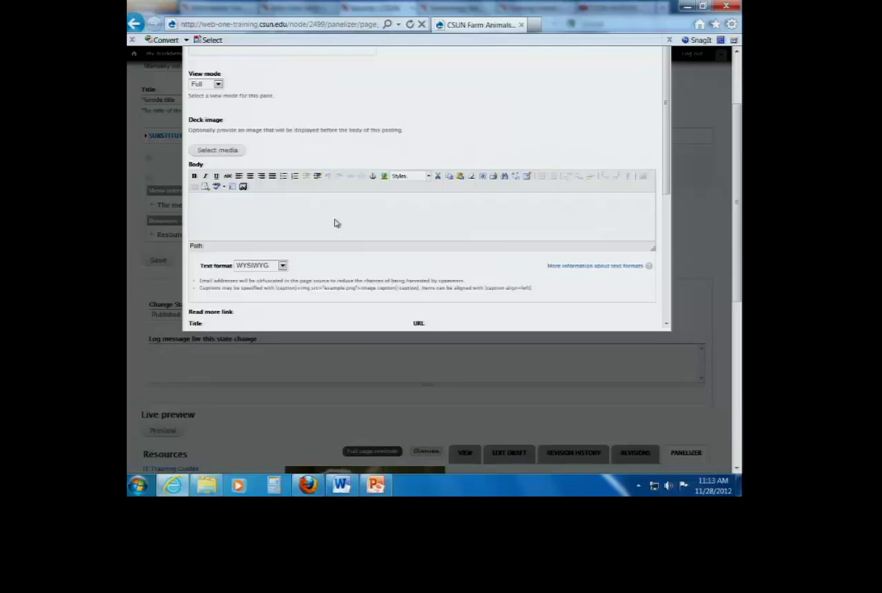
pyautogui.scroll(3, 738, 215)
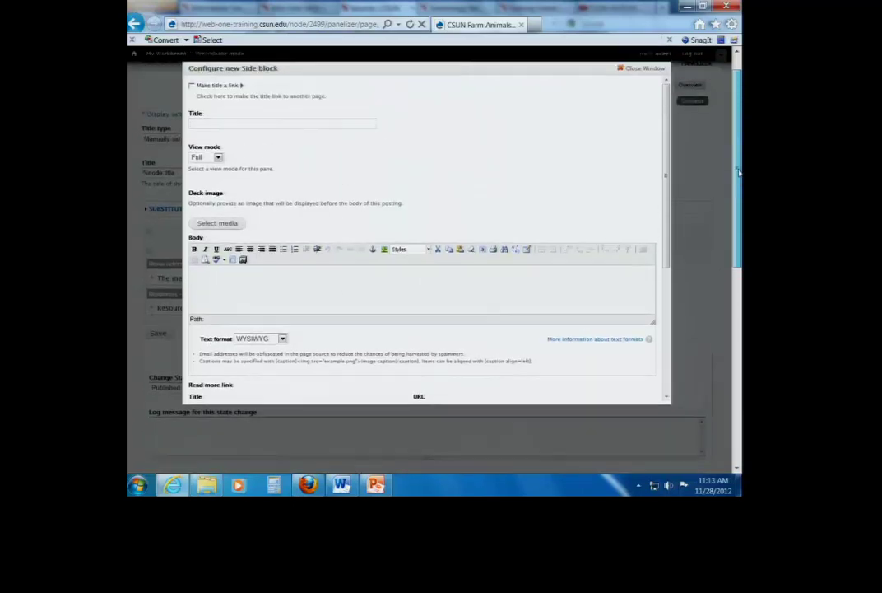
pyautogui.click(310, 147)
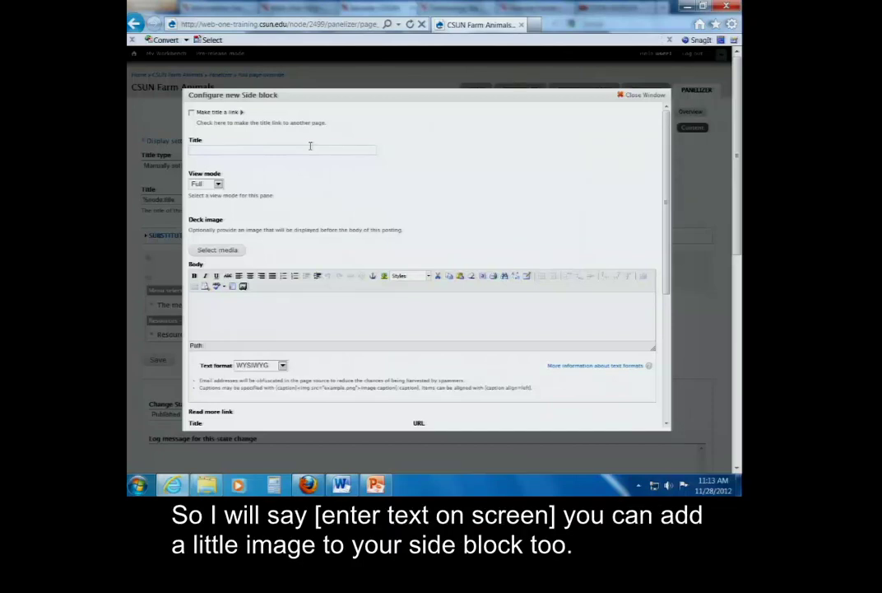
pyautogui.write('CSUN ANIMALS')
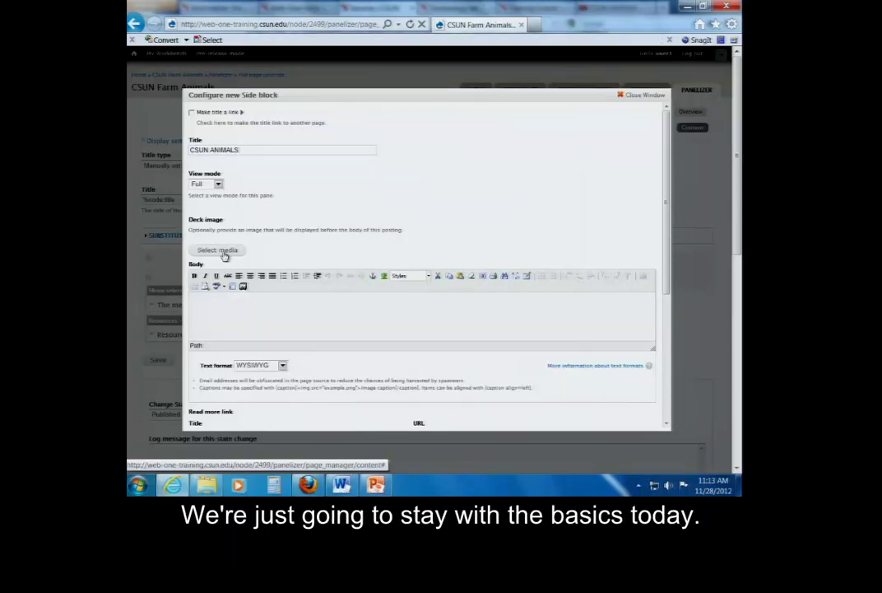
# - Enter the side block's body as three paragraphs: "Join us for fundraising efforts for the CSUN farm.", "Fundraiser Friday" and "Fundraiser Saturday"
pyautogui.click(266, 295)
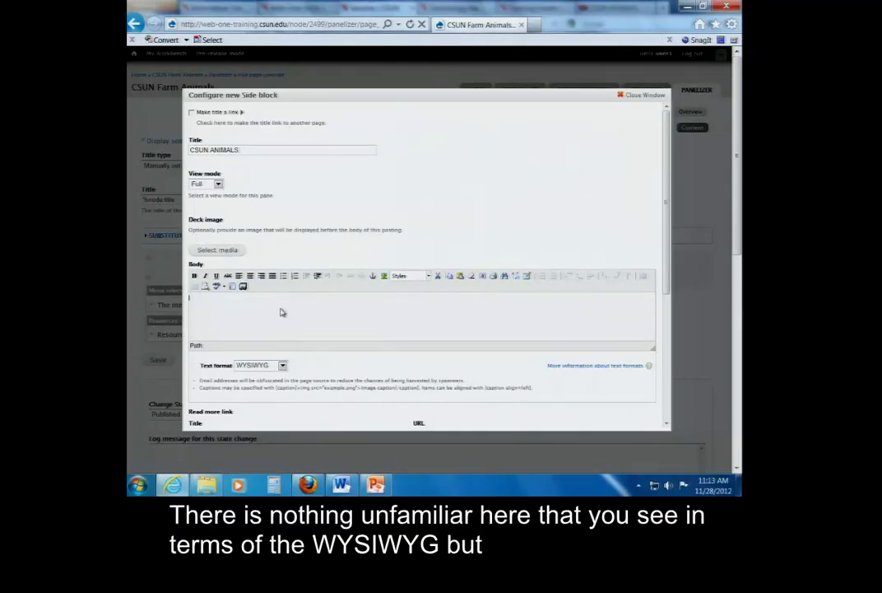
pyautogui.scroll(-3, 281, 312)
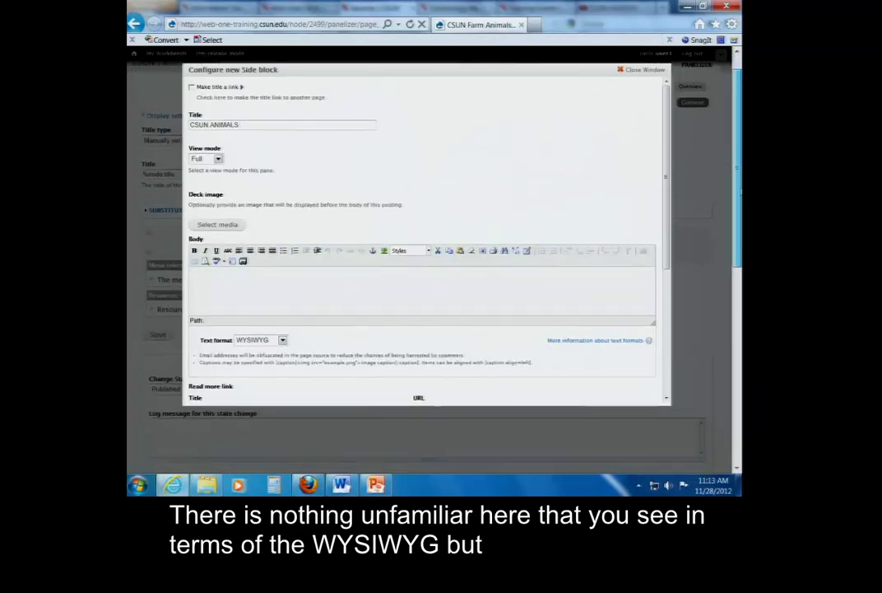
pyautogui.moveTo(669, 151); pyautogui.dragTo(669, 170)
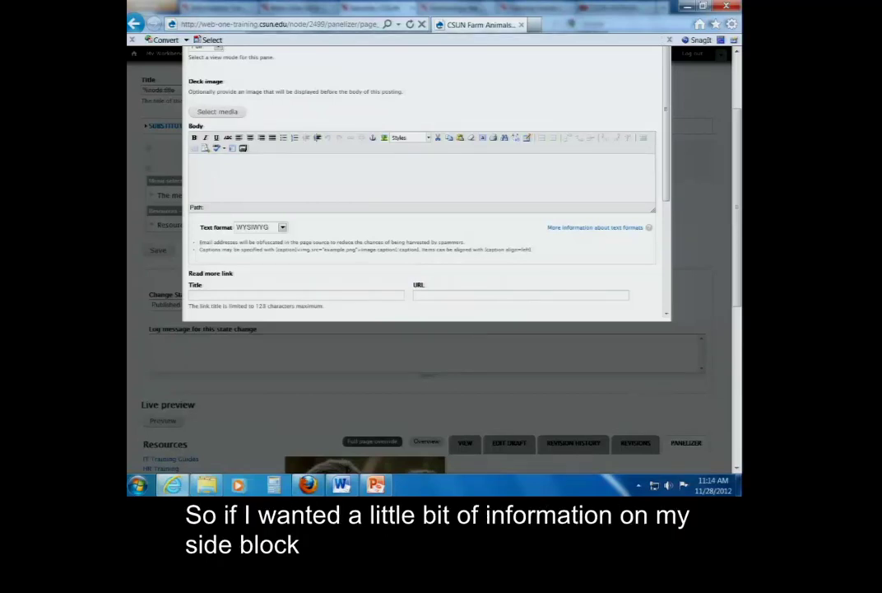
pyautogui.scroll(2, 230, 189)
pyautogui.click(224, 224)
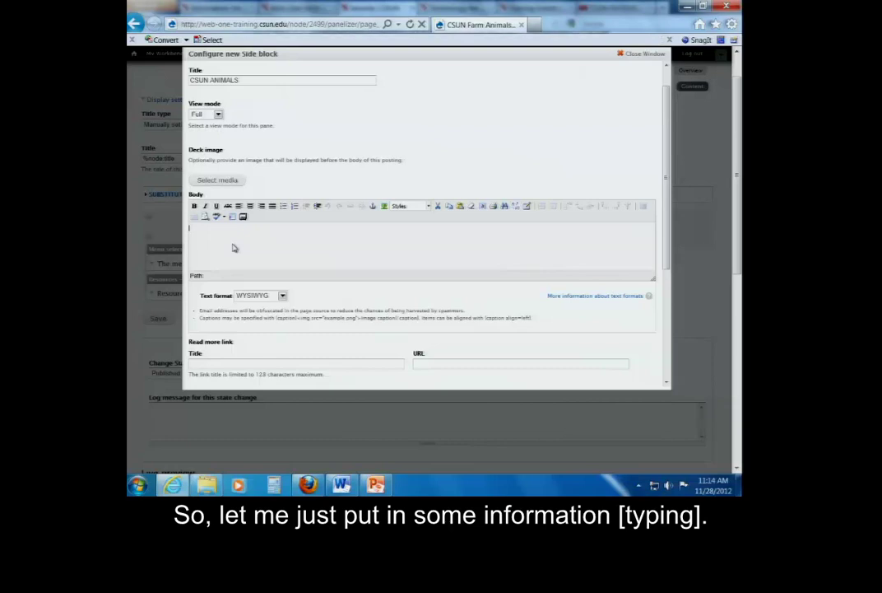
pyautogui.click(233, 248)
pyautogui.write('Jo')
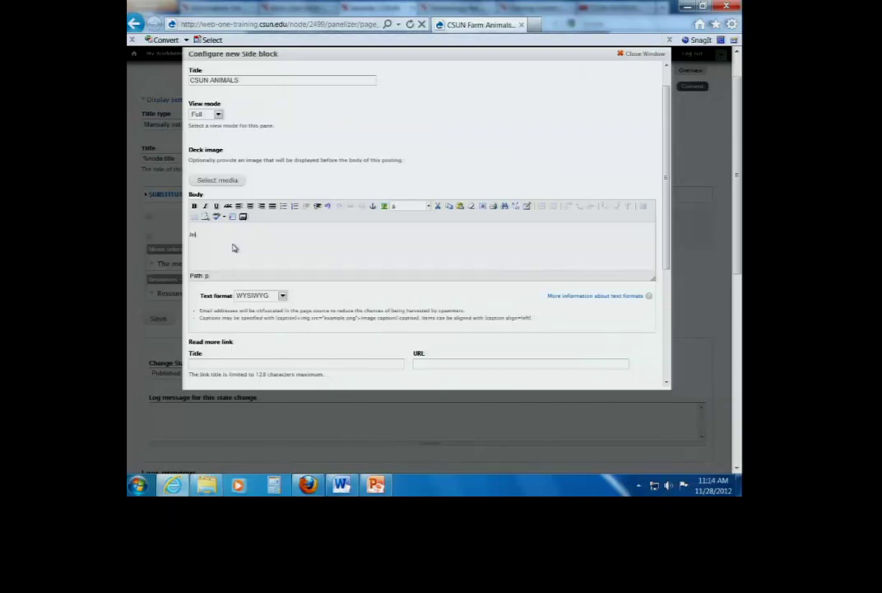
pyautogui.write('in us for fundraising afforts for the CSUN farm.Fund')
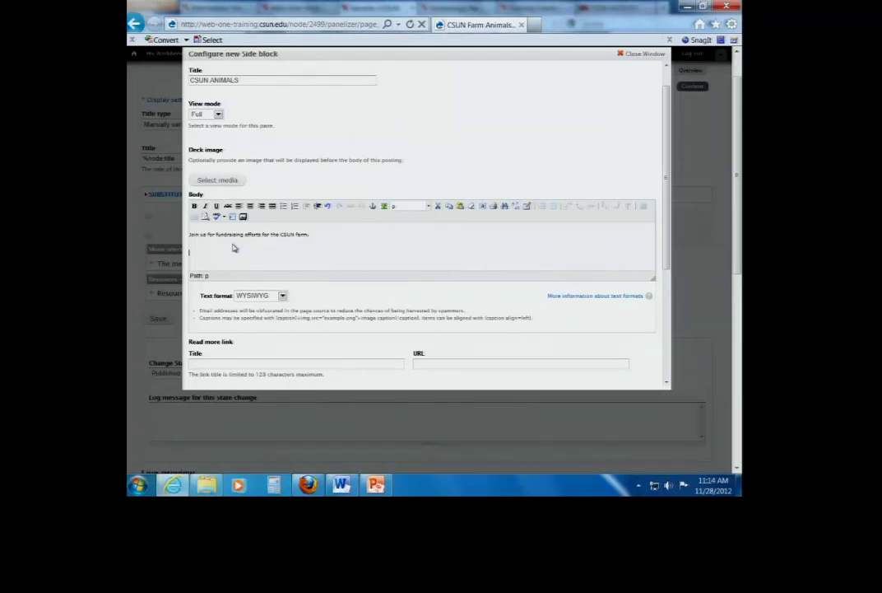
pyautogui.write('raiser Friday')
pyautogui.press('Return')
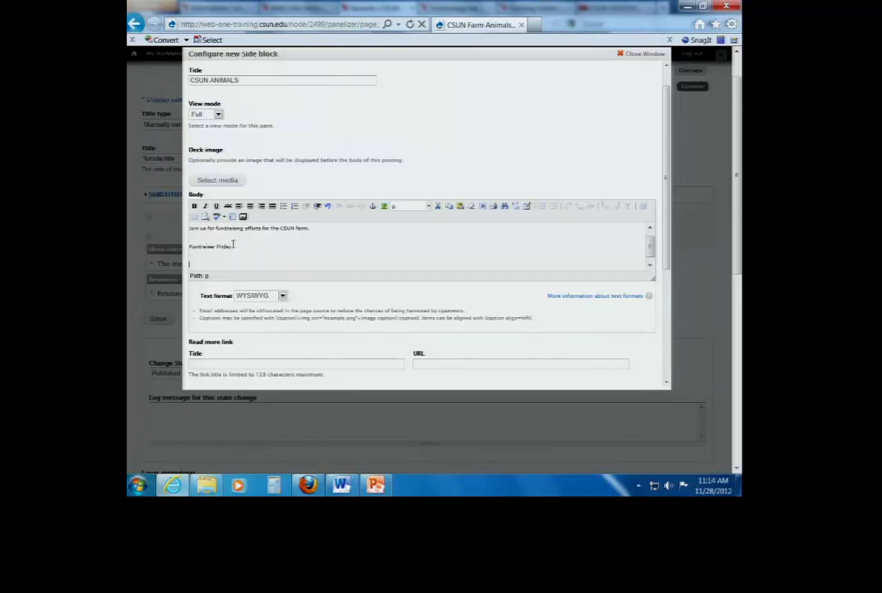
pyautogui.write('Fundraiser Saturday')
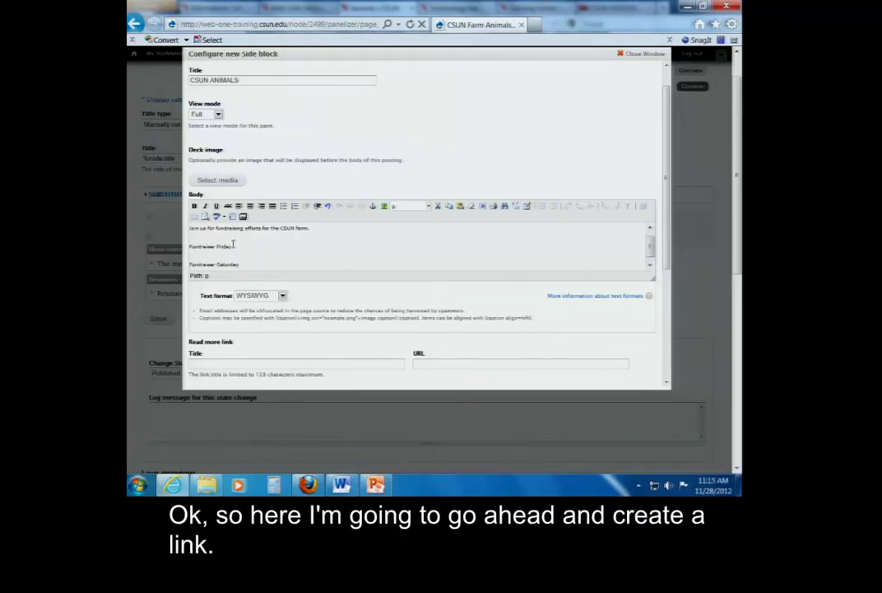
pyautogui.moveTo(237, 246); pyautogui.dragTo(191, 249)
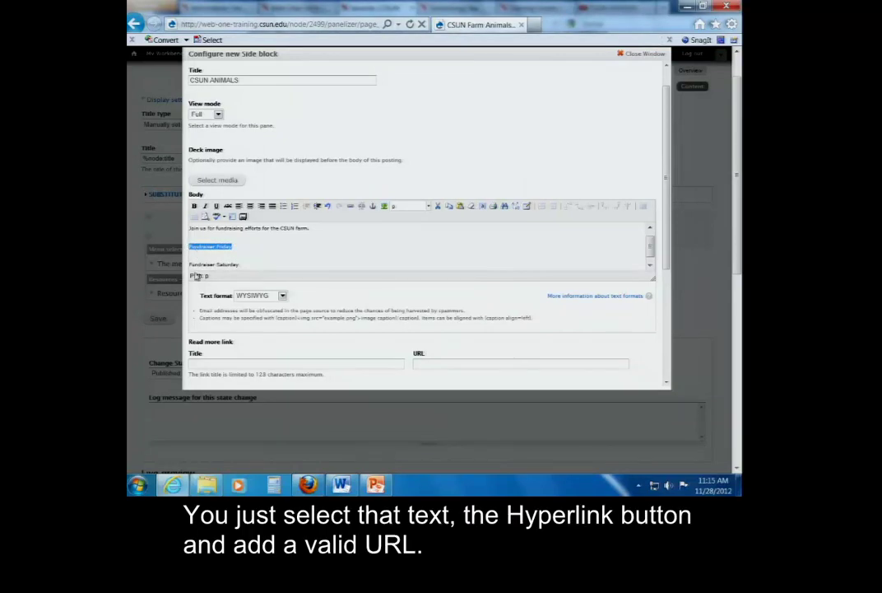
pyautogui.click(350, 207)
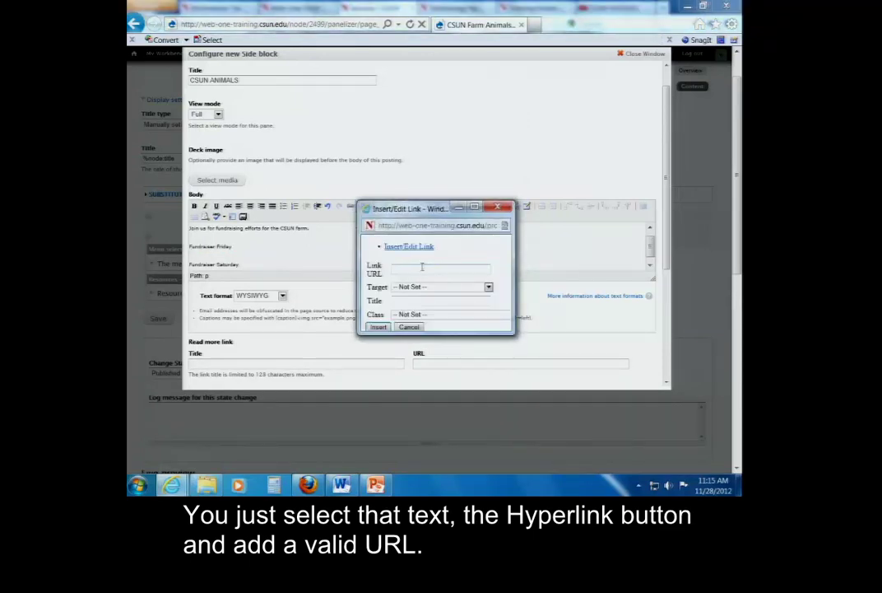
pyautogui.write('www.csun.edu')
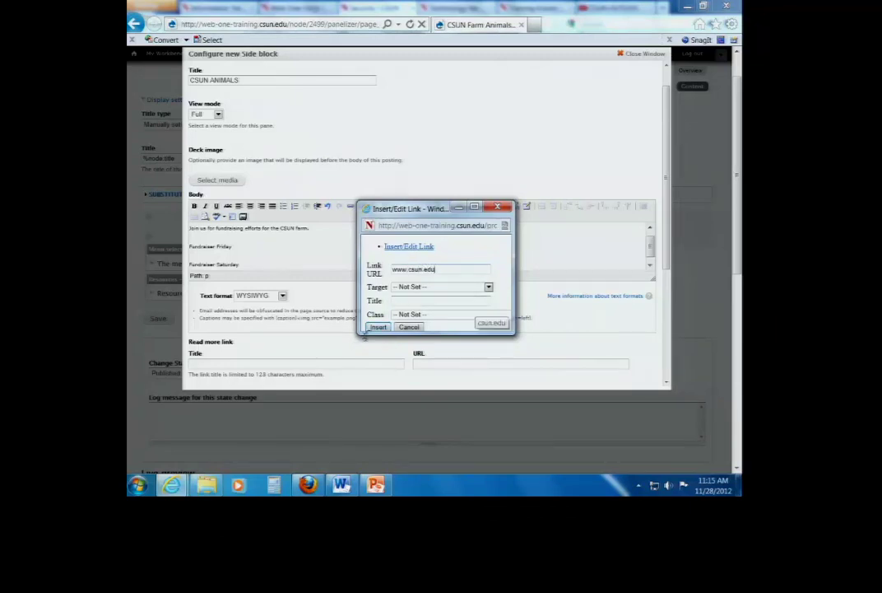
pyautogui.click(378, 326)
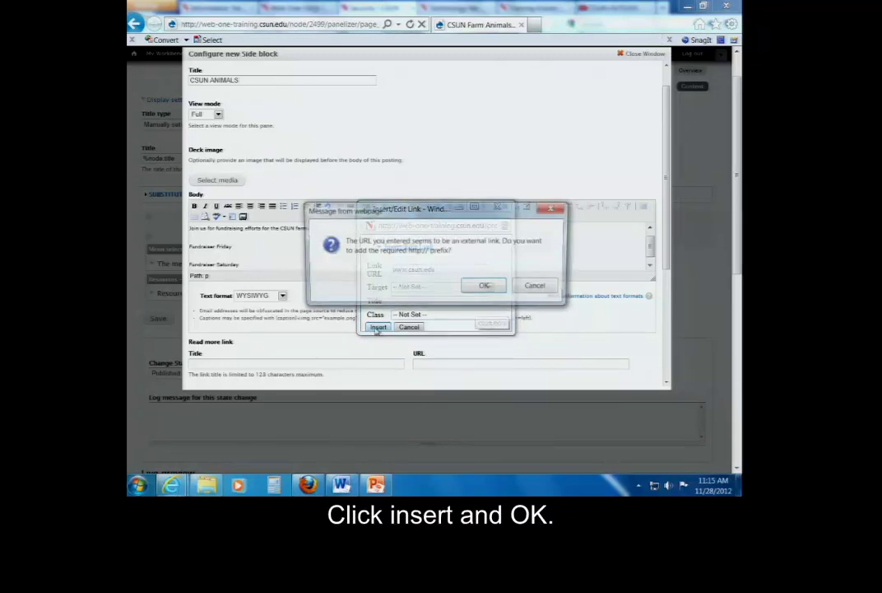
pyautogui.click(482, 287)
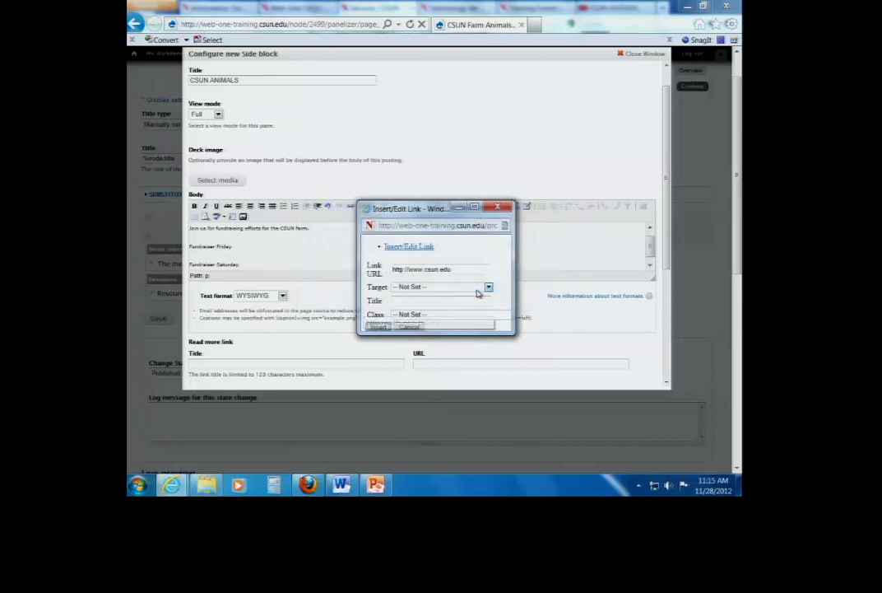
pyautogui.click(378, 326)
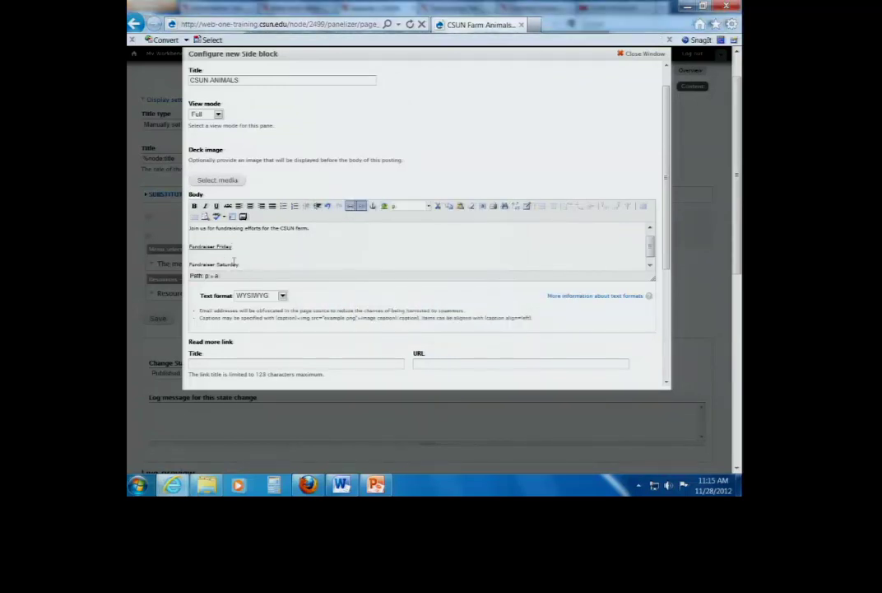
pyautogui.tripleClick(207, 268)
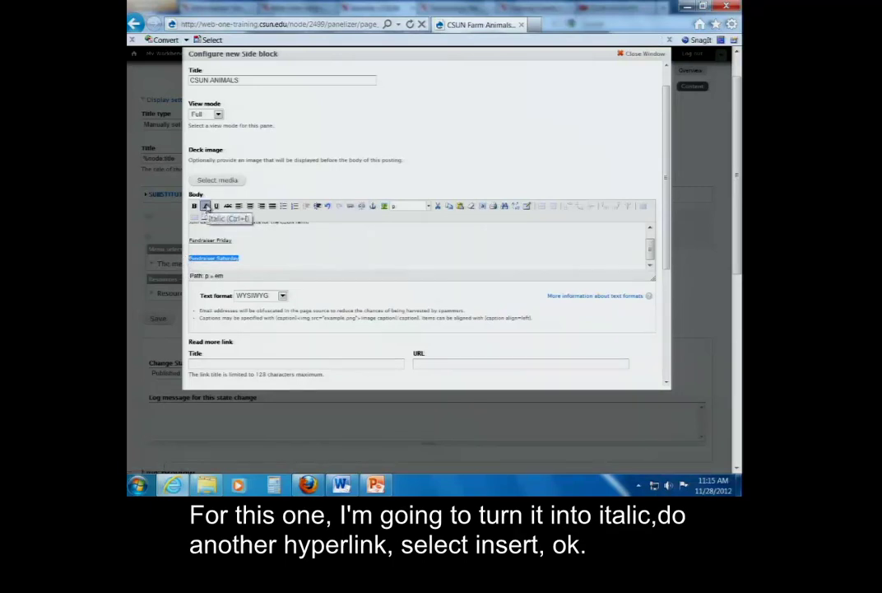
pyautogui.click(207, 207)
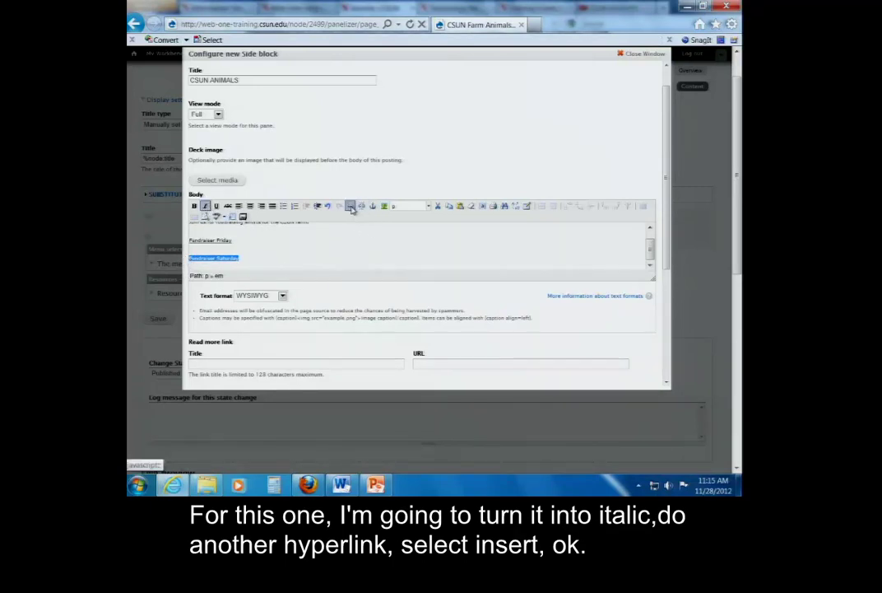
pyautogui.click(351, 207)
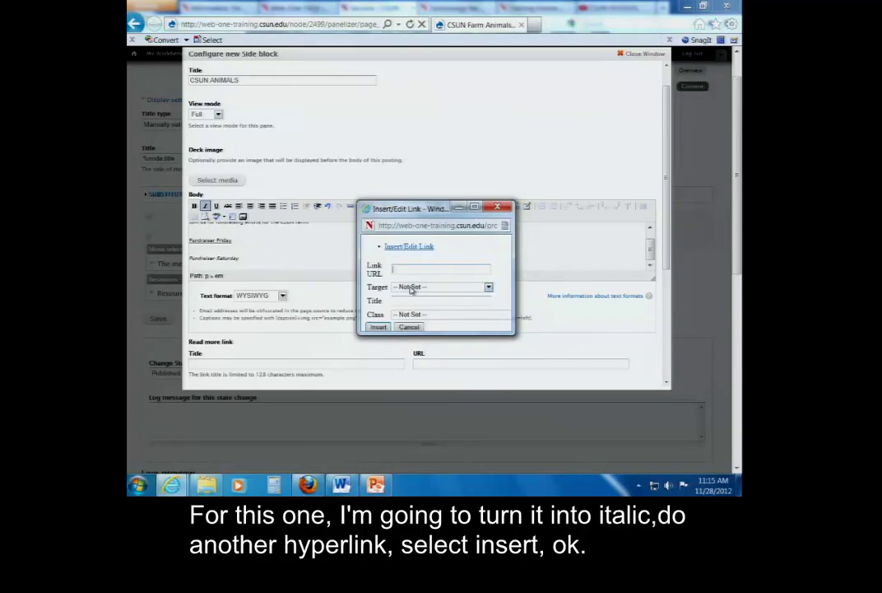
pyautogui.write('www.csun.edu')
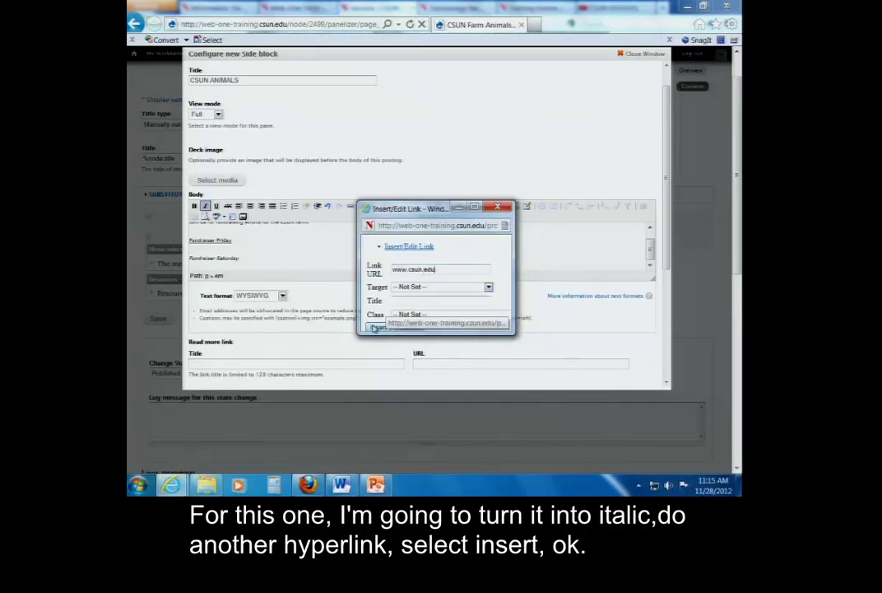
pyautogui.click(377, 327)
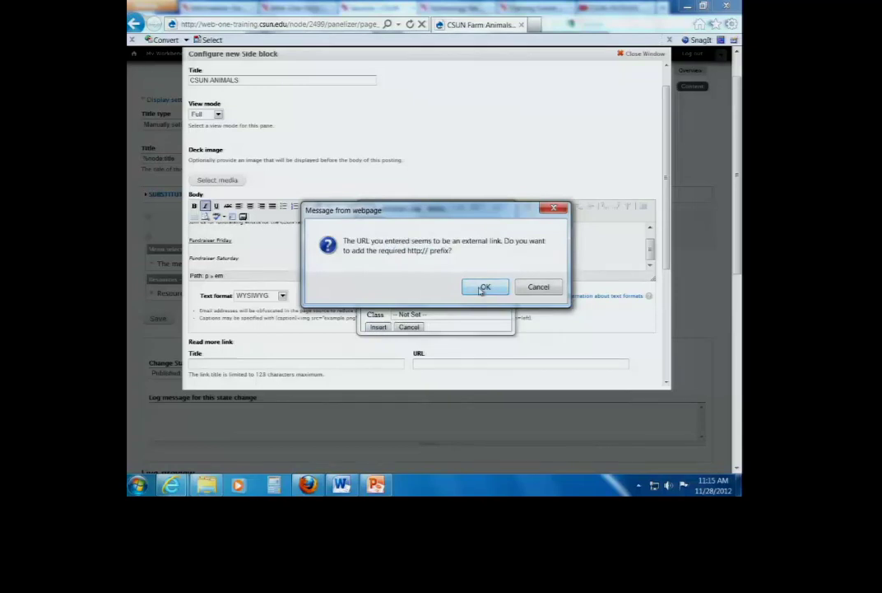
pyautogui.click(484, 287)
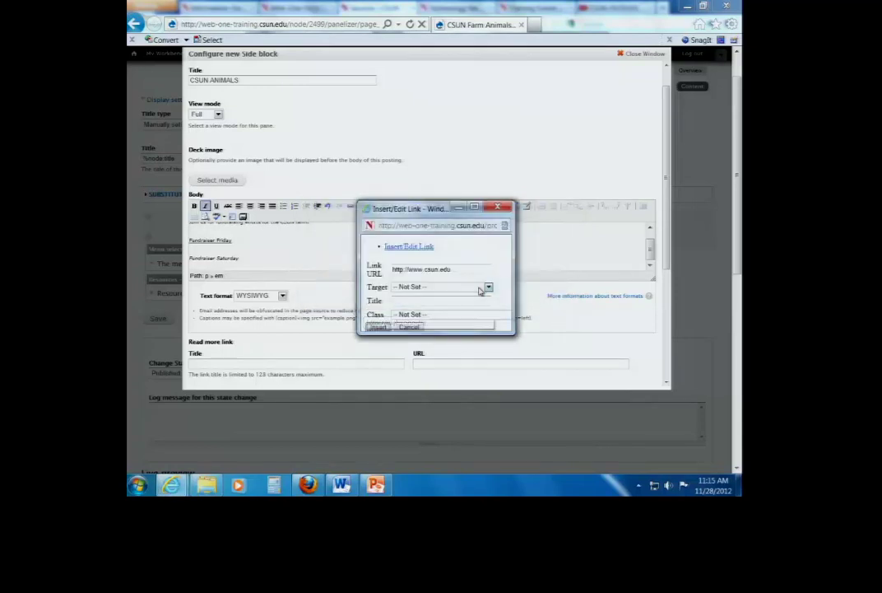
pyautogui.click(378, 327)
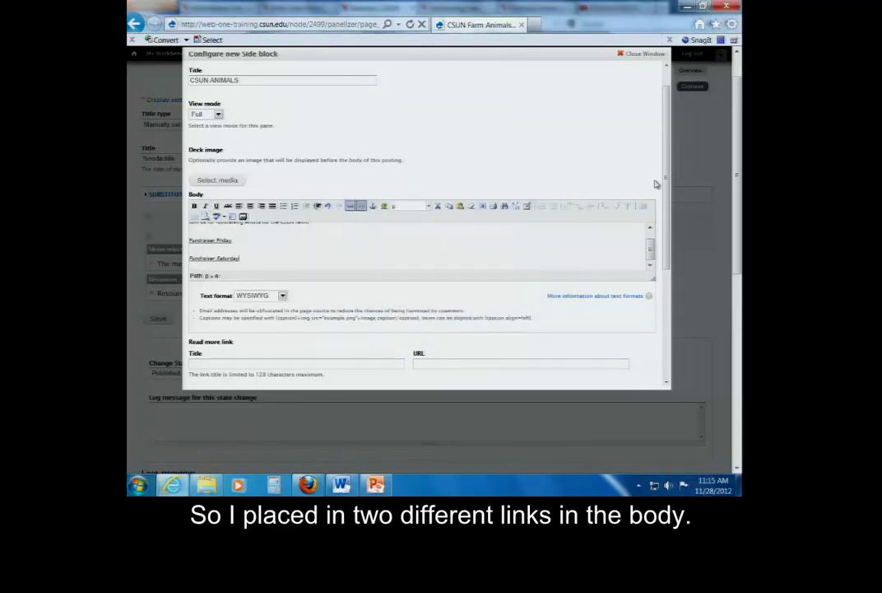
pyautogui.scroll(-2, 656, 184)
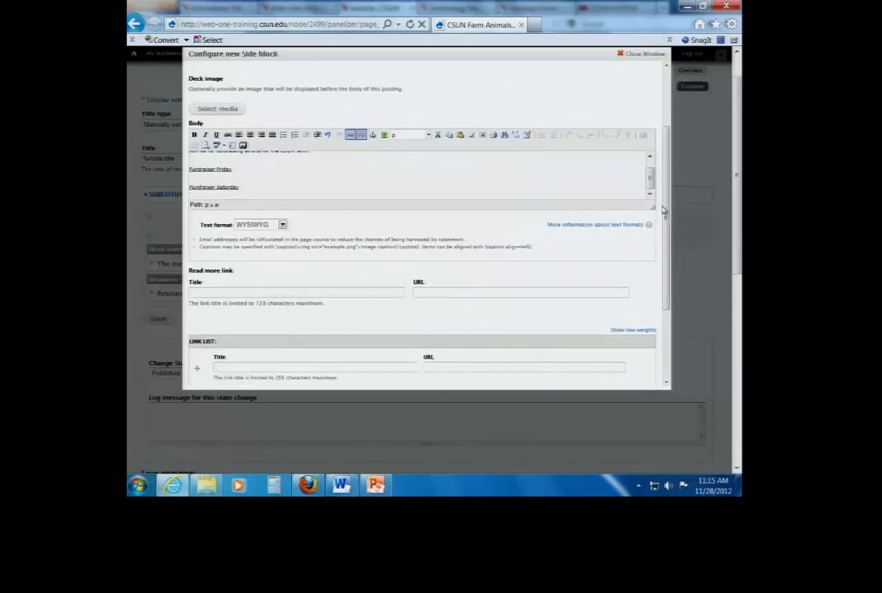
pyautogui.scroll(-1, 667, 236)
pyautogui.scroll(-1, 667, 238)
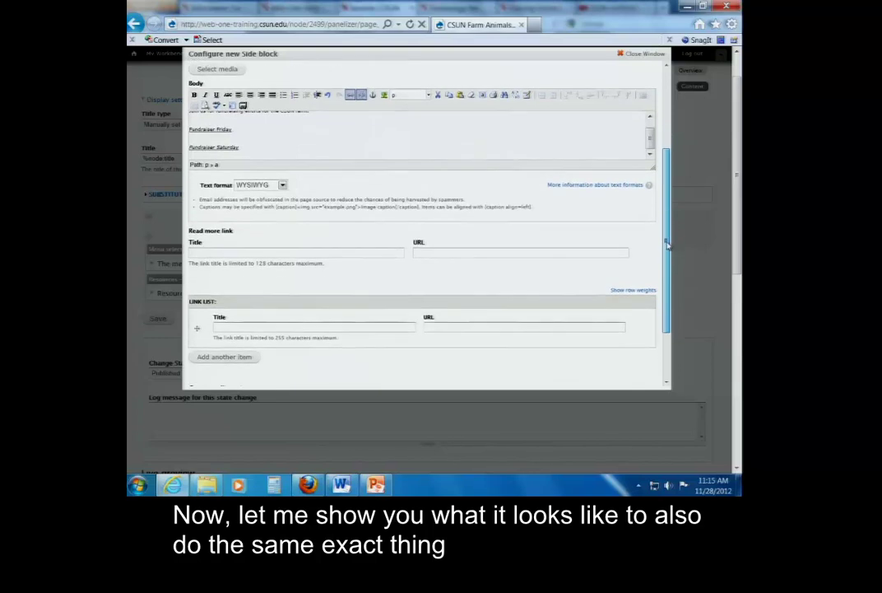
pyautogui.click(266, 328)
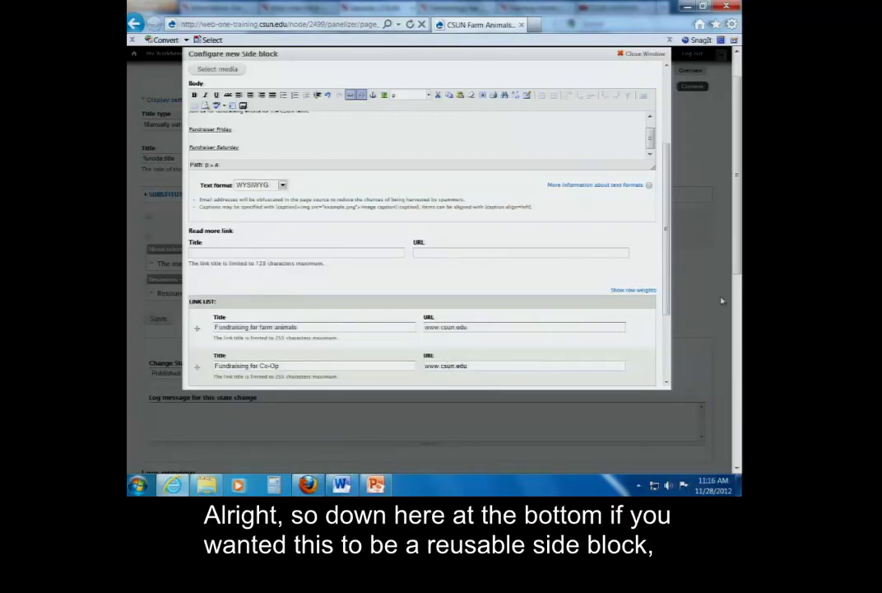
pyautogui.moveTo(670, 306); pyautogui.dragTo(669, 386)
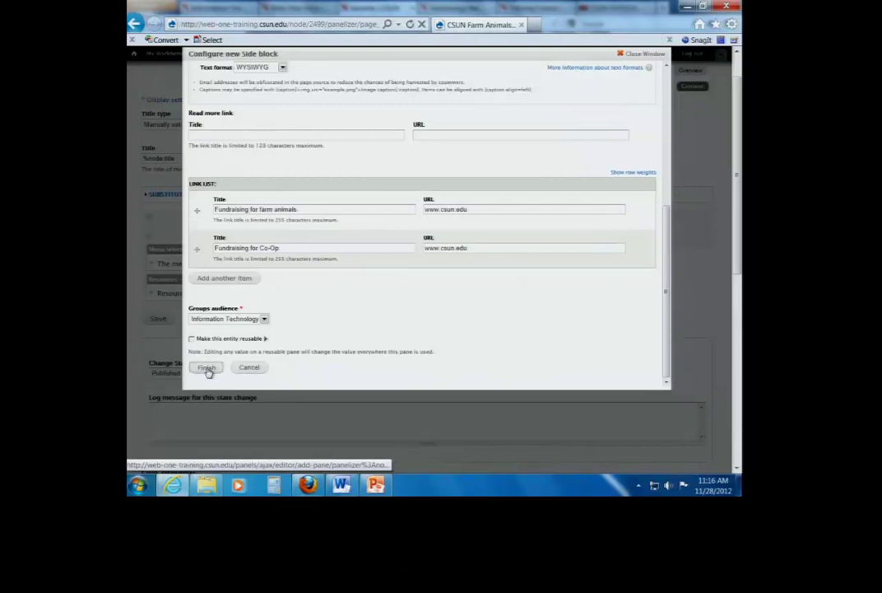
pyautogui.click(207, 369)
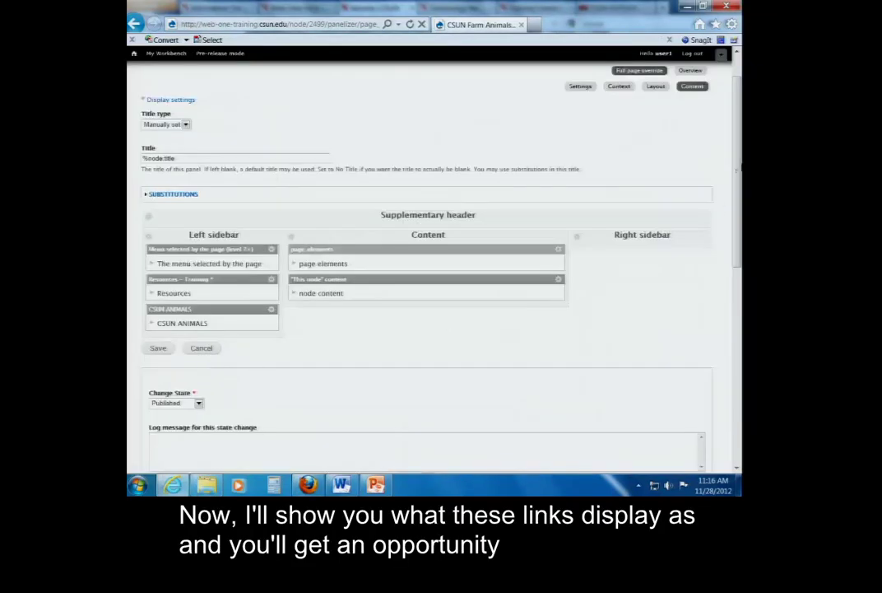
# - Regenerate the live preview and examine how the CSUN ANIMALS side block displays its body and list links
pyautogui.moveTo(735, 172); pyautogui.dragTo(738, 284)
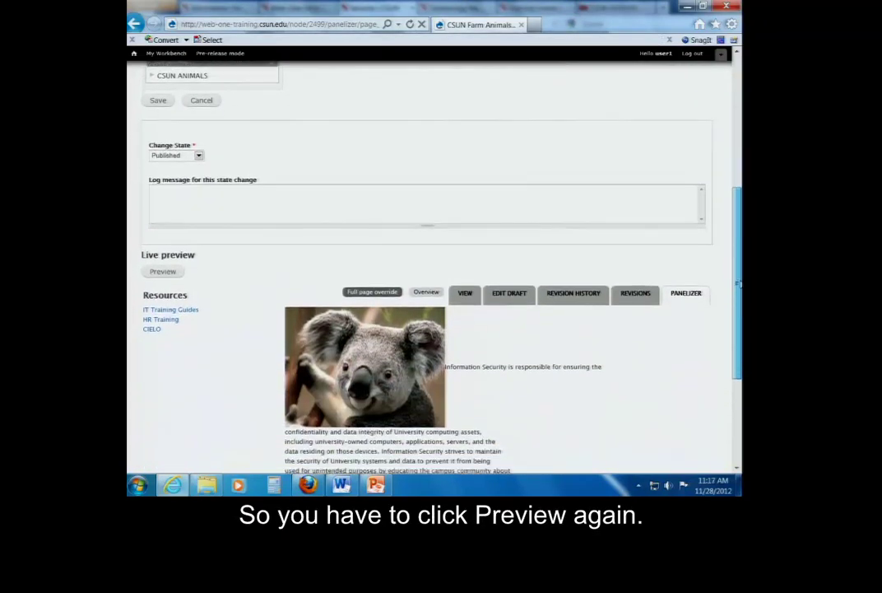
pyautogui.click(163, 274)
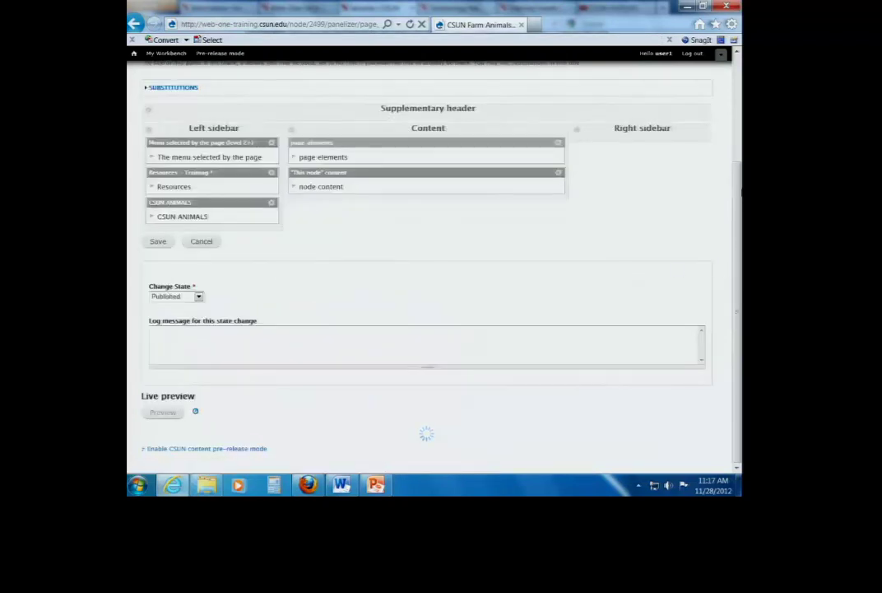
pyautogui.moveTo(740, 192); pyautogui.dragTo(740, 268)
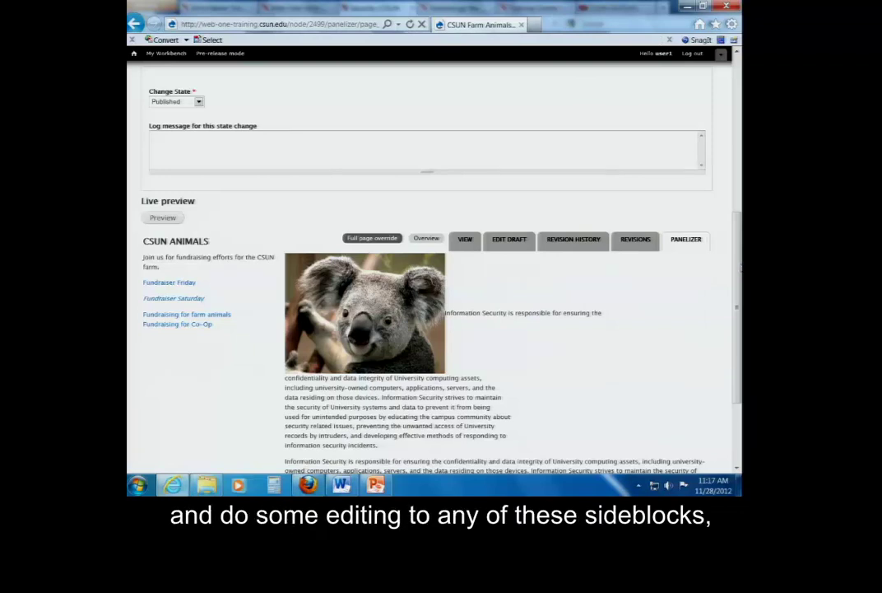
# - Open the available options for the Resources – Training side block in the Left sidebar region
pyautogui.moveTo(739, 241); pyautogui.dragTo(739, 132)
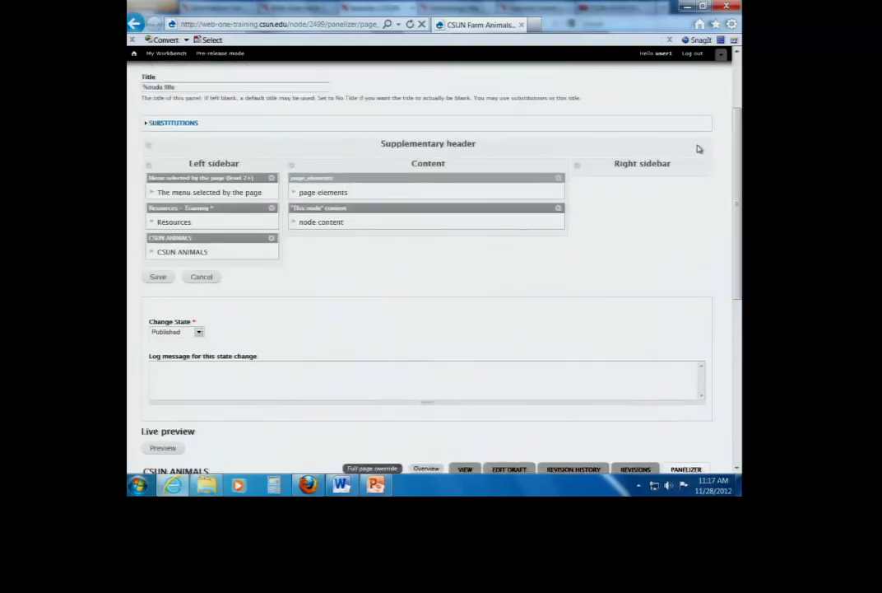
pyautogui.click(272, 211)
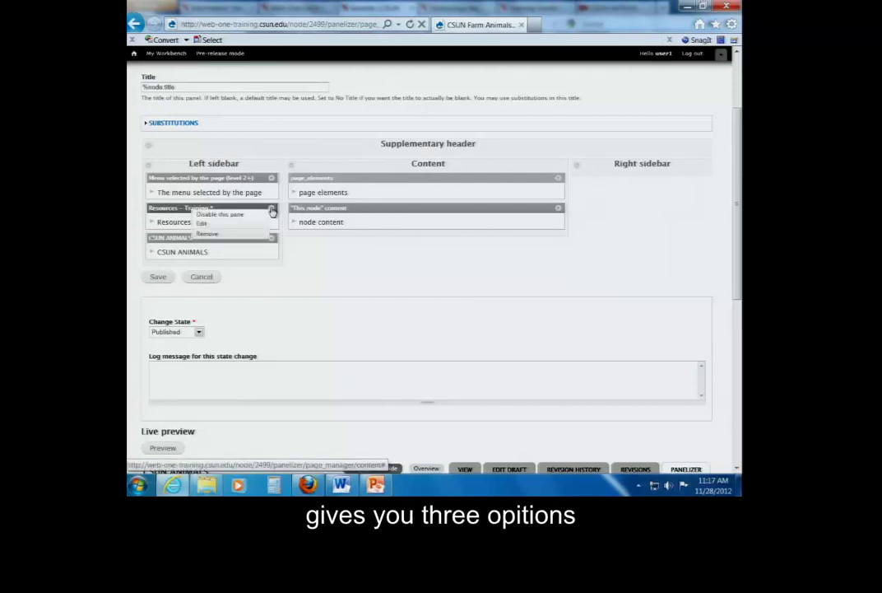